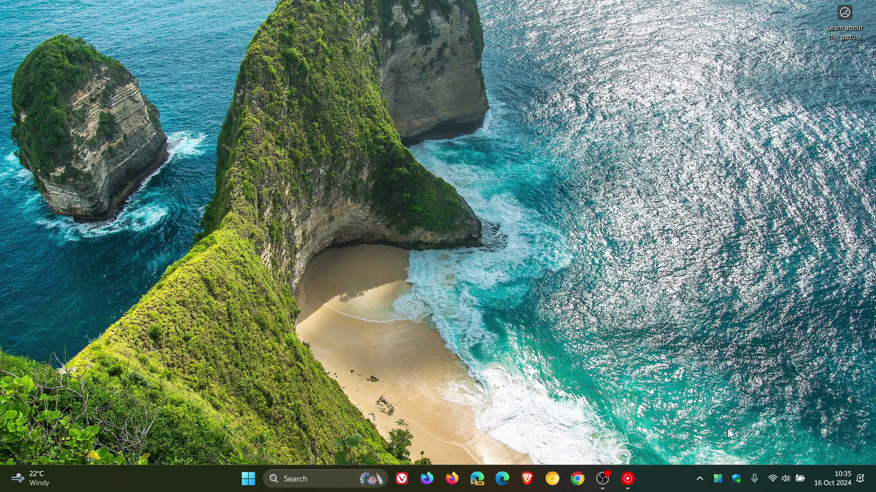
- Launch PC Manager from the system tray and shift its window slightly right
{"action": "left_click", "coordinate": [717, 479]}
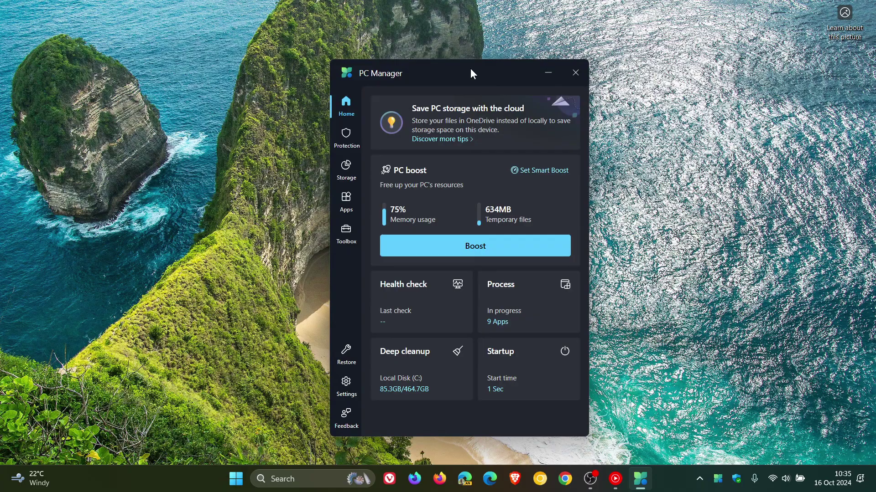
{"action": "left_click_drag", "start_coordinate": [471, 70], "coordinate": [519, 75]}
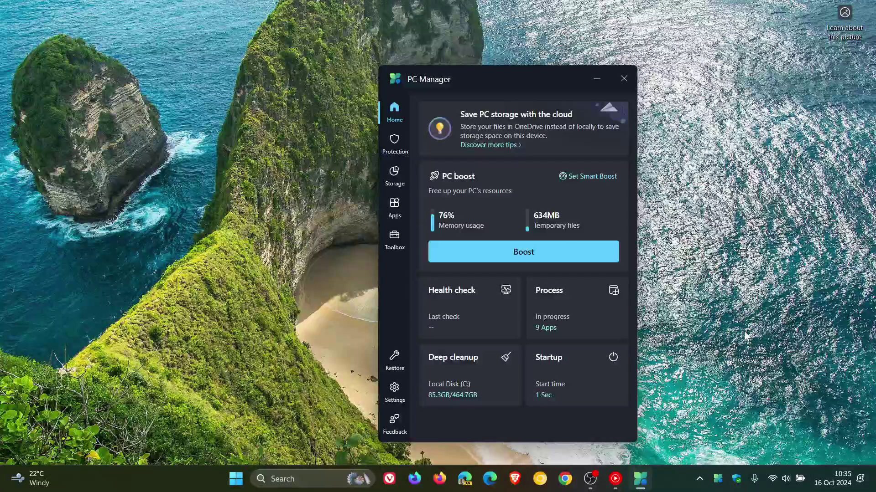
- Pin the PC Manager widget to the Widgets board from the Pin widgets list
{"action": "left_click", "coordinate": [45, 486]}
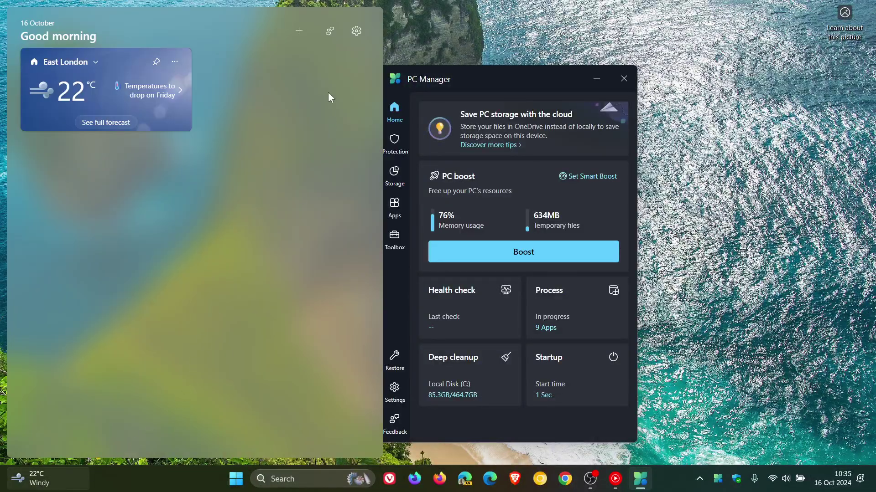
{"action": "left_click", "coordinate": [299, 29]}
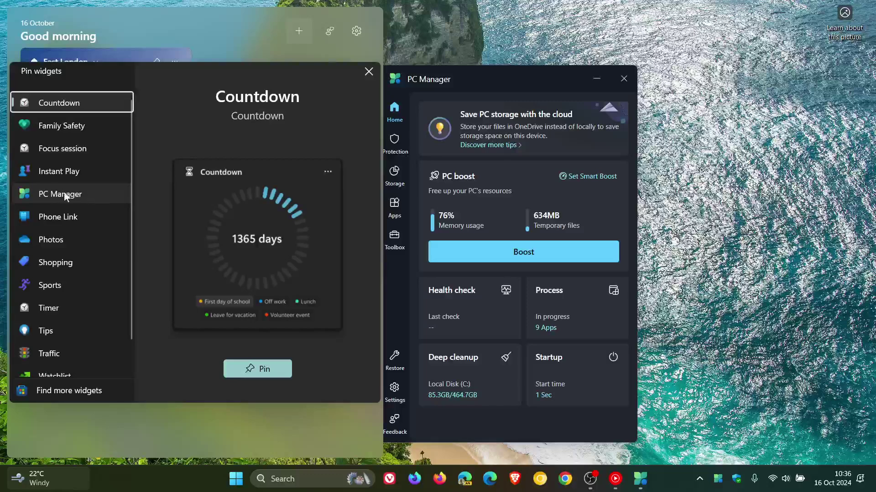
{"action": "left_click", "coordinate": [77, 196]}
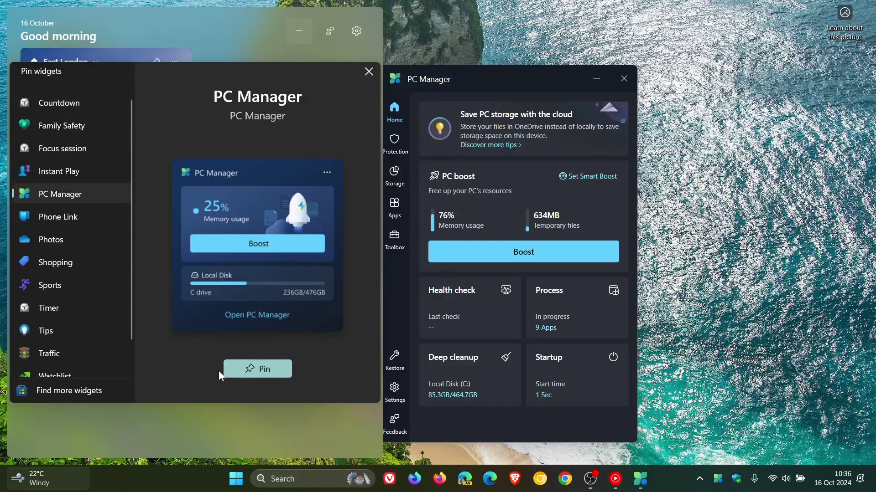
{"action": "left_click", "coordinate": [268, 373]}
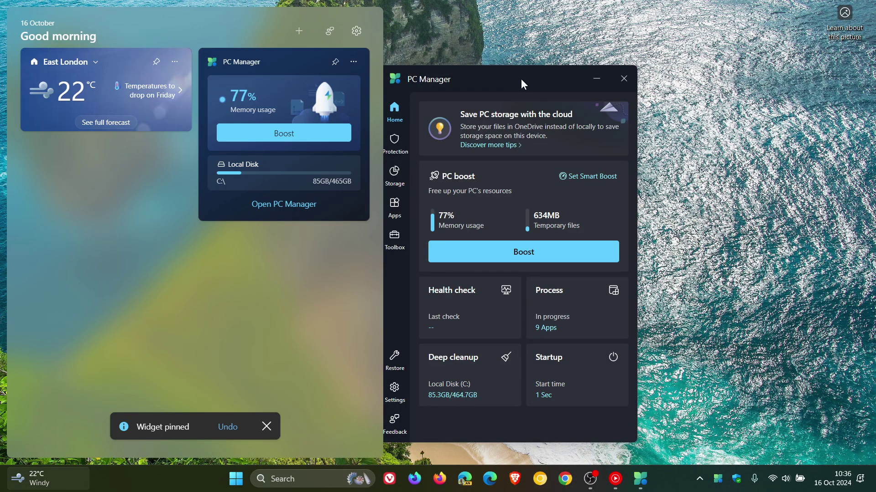
{"action": "left_click_drag", "start_coordinate": [521, 78], "coordinate": [642, 71]}
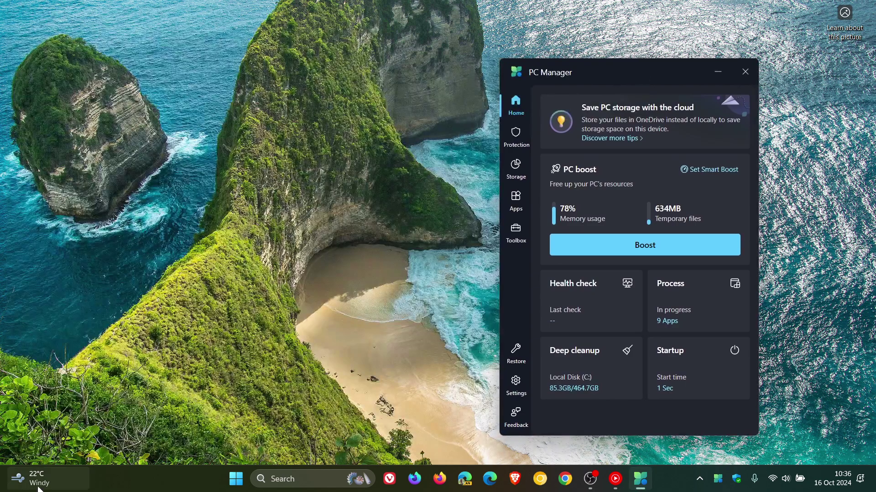
{"action": "mouse_move", "coordinate": [32, 479]}
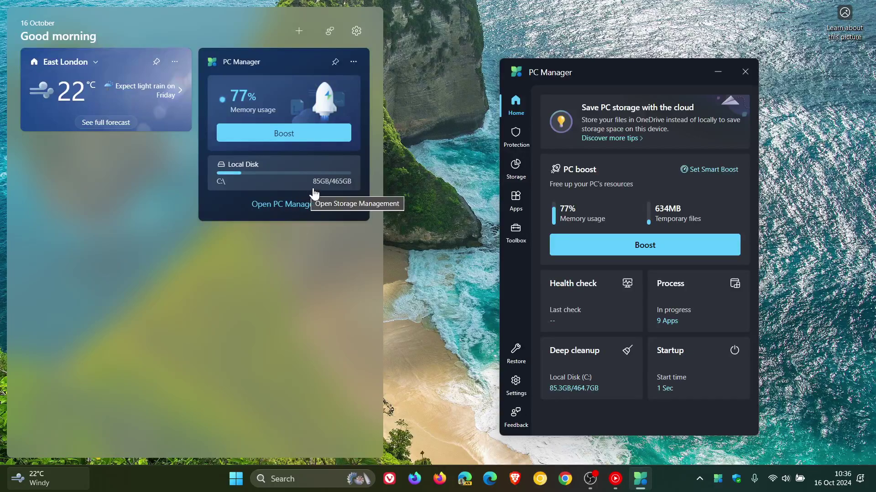
- Open drive C's Storage overview from the widget's Local Disk card and maximize it for the scan
{"action": "left_click", "coordinate": [294, 176]}
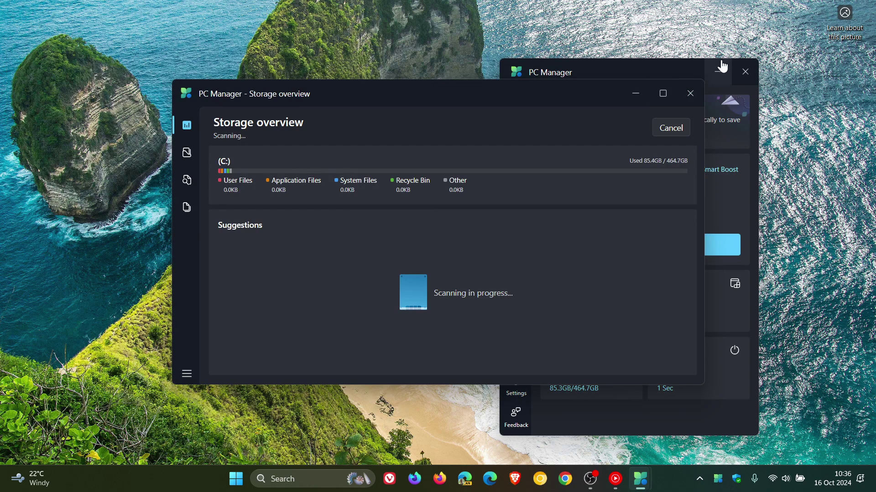
{"action": "left_click", "coordinate": [718, 71]}
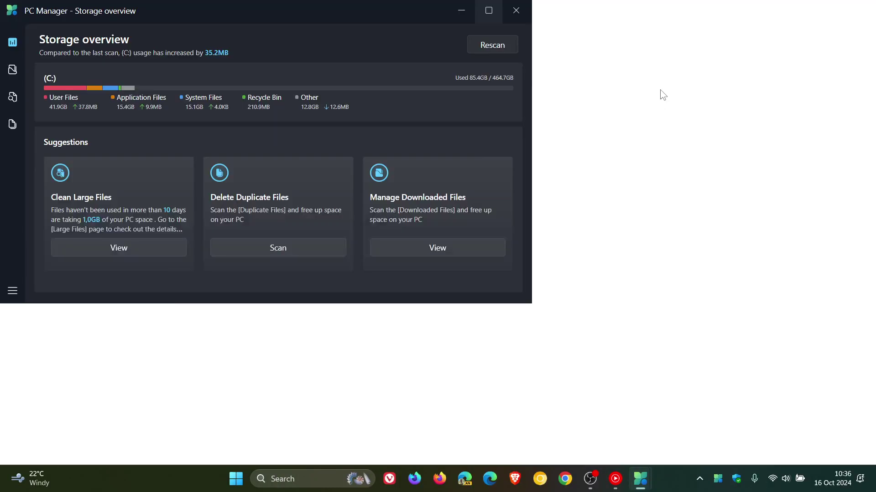
{"action": "left_click", "coordinate": [662, 92]}
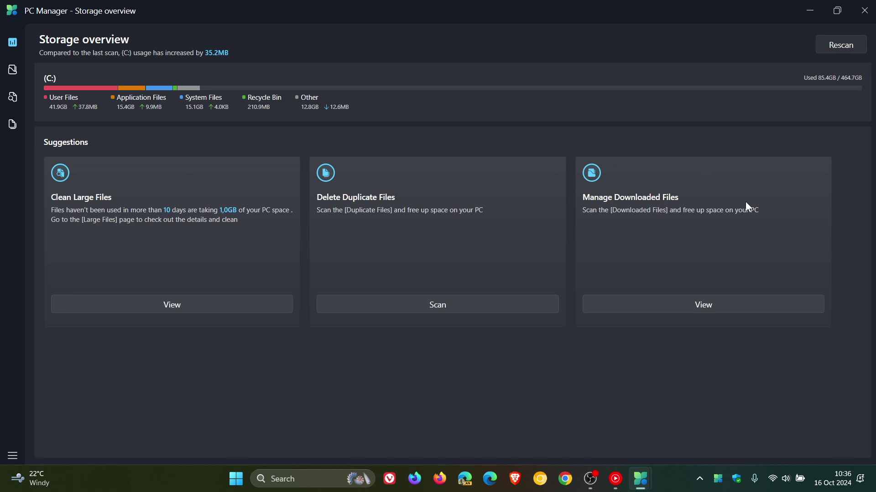
- Close Storage overview, launch PC Manager from its pinned widget, then dismiss the Widgets board
{"action": "left_click", "coordinate": [864, 10]}
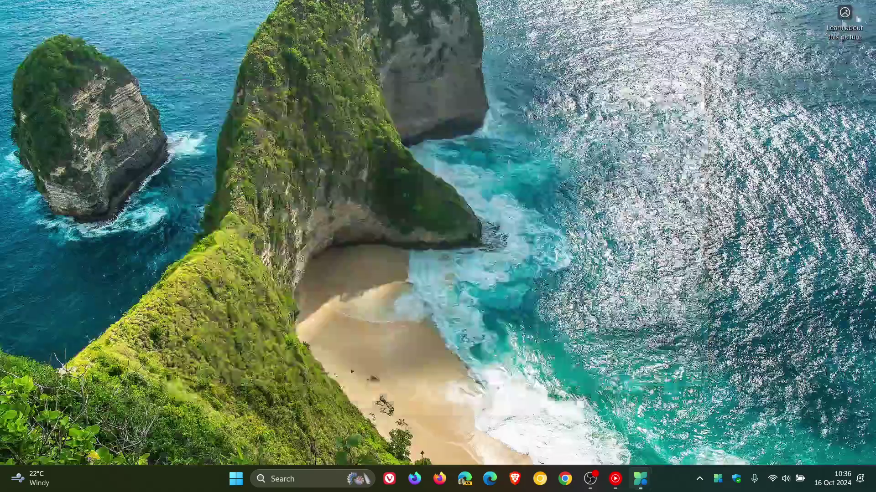
{"action": "left_click", "coordinate": [44, 484]}
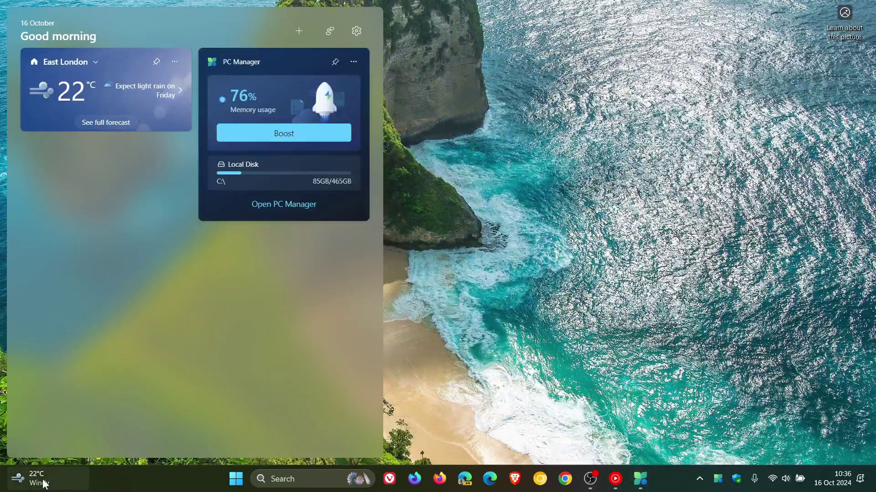
{"action": "left_click", "coordinate": [285, 210]}
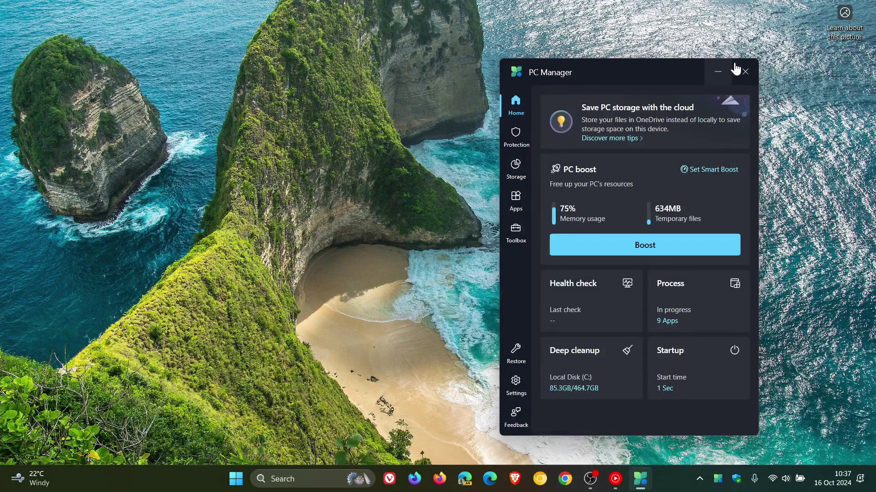
{"action": "left_click", "coordinate": [715, 73]}
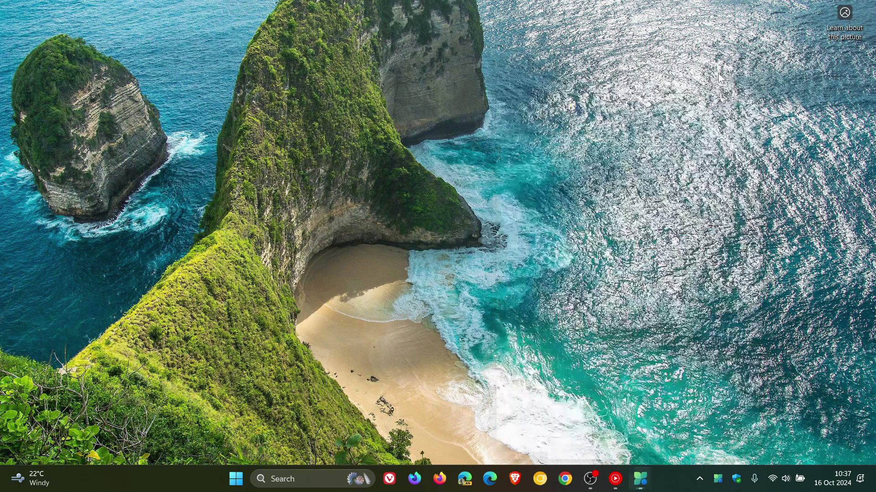
{"action": "left_click", "coordinate": [40, 482]}
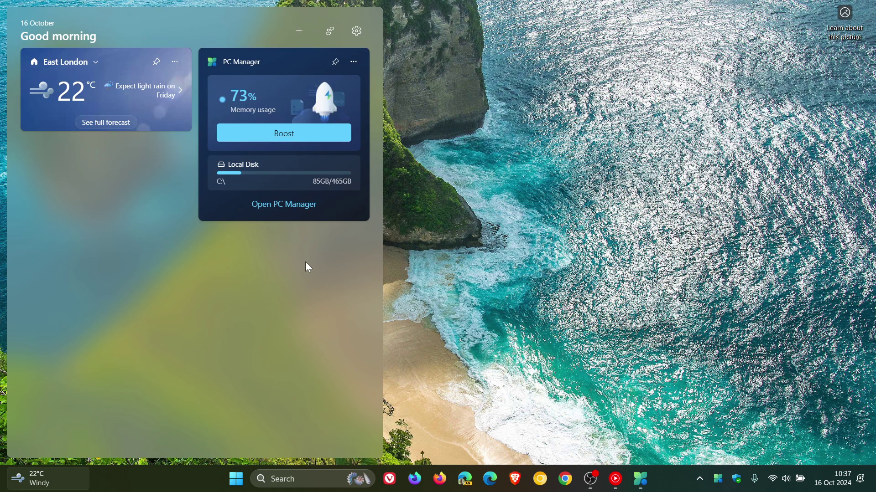
{"action": "key", "text": "Escape"}
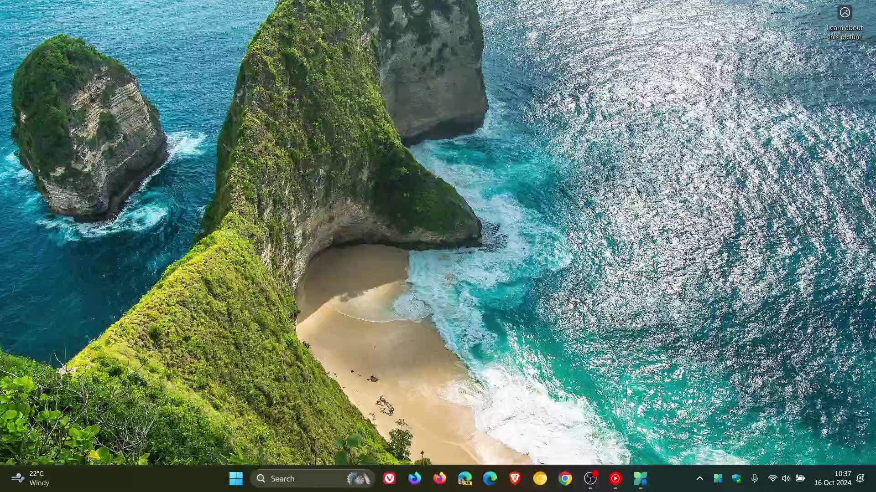
- Open PC Manager Settings, collapse Shortcuts setting, and scroll down to About us version 3.14.9.0
{"action": "left_click", "coordinate": [640, 479]}
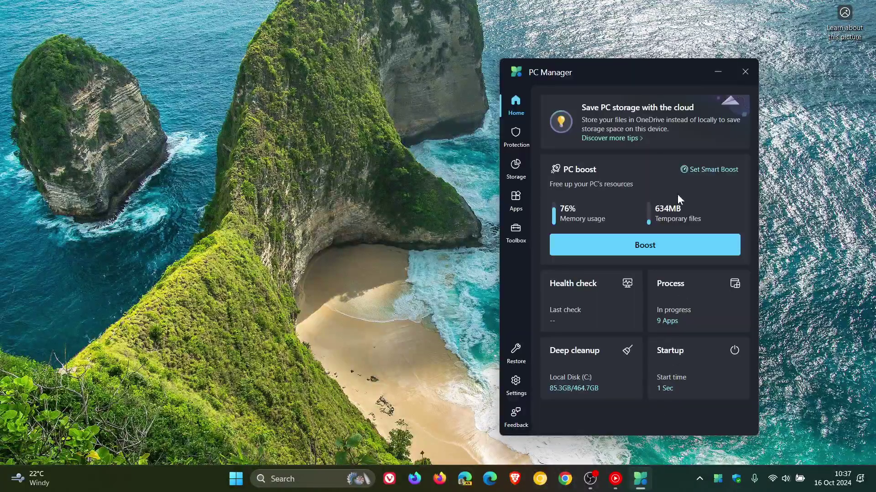
{"action": "left_click_drag", "start_coordinate": [637, 72], "coordinate": [491, 37]}
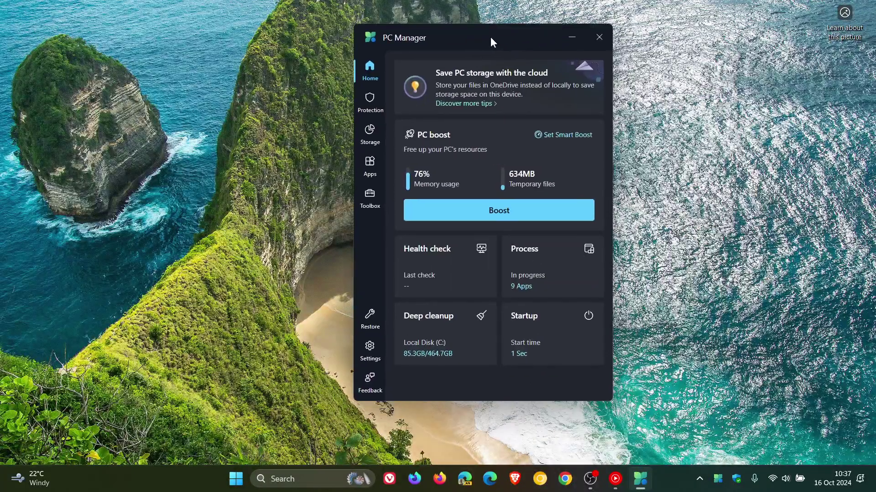
{"action": "left_click", "coordinate": [369, 355]}
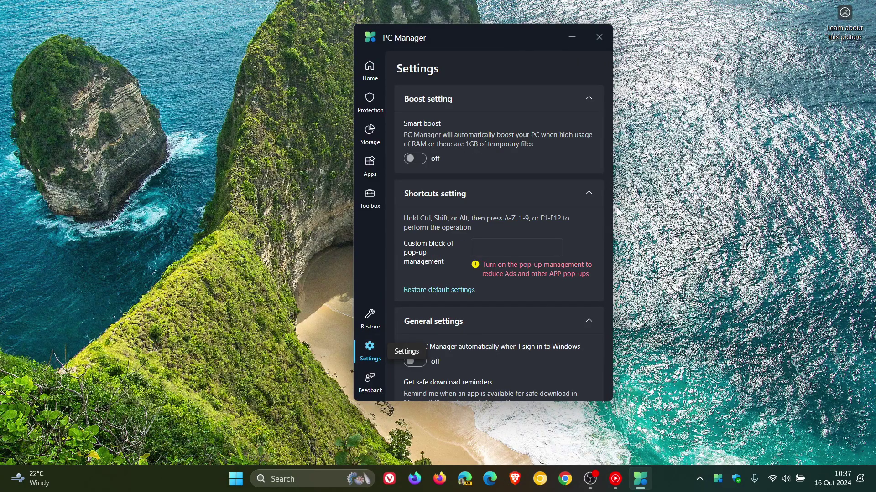
{"action": "left_click", "coordinate": [589, 193]}
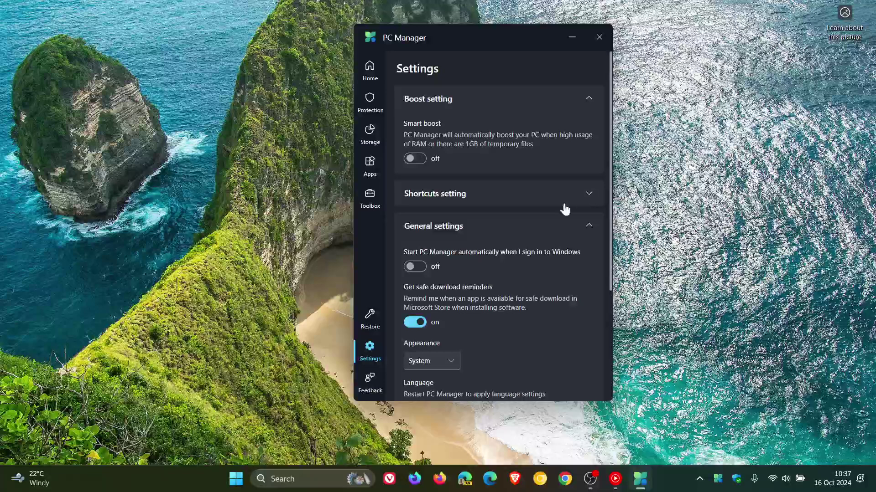
{"action": "scroll", "coordinate": [529, 309], "scroll_direction": "down", "scroll_amount": 2}
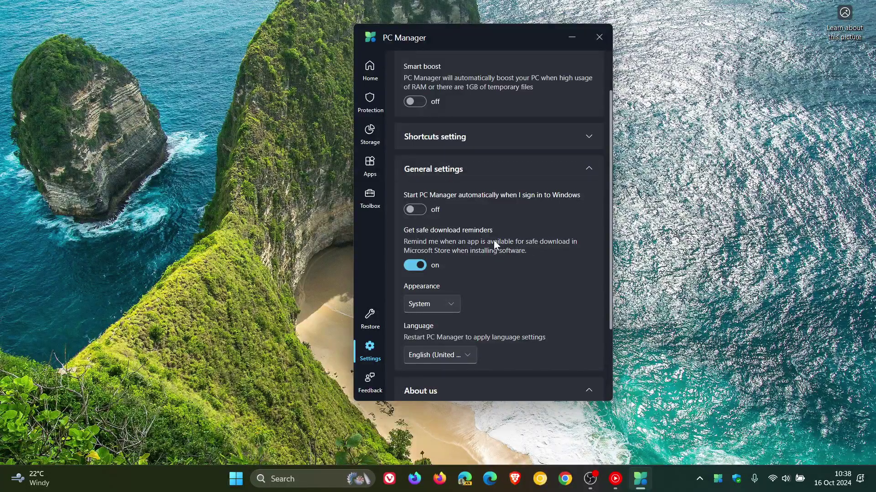
{"action": "scroll", "coordinate": [558, 224], "scroll_direction": "down", "scroll_amount": 3}
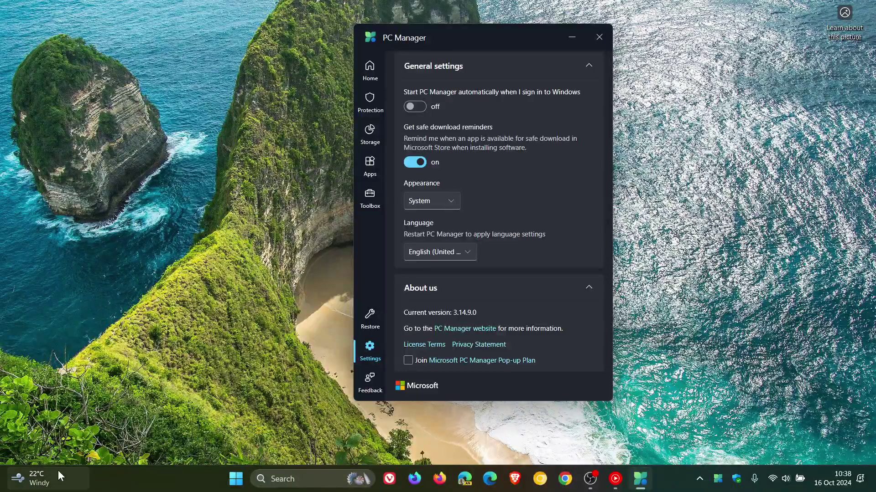
- Glance at the PC Manager widget on the Widgets board, then nudge the window down
{"action": "left_click", "coordinate": [48, 487]}
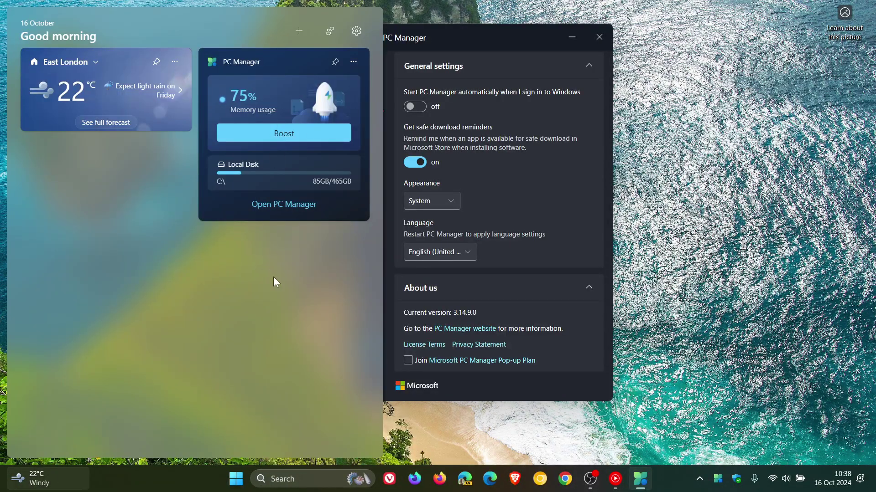
{"action": "left_click", "coordinate": [792, 305]}
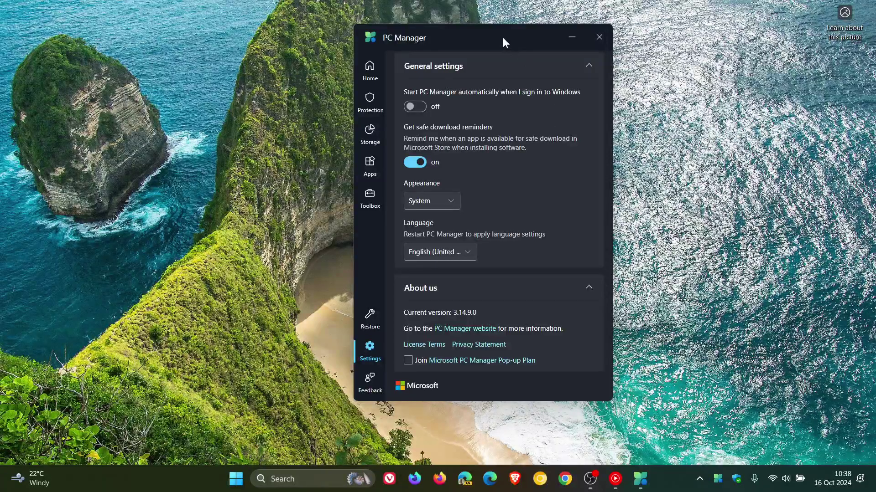
{"action": "left_click_drag", "start_coordinate": [503, 37], "coordinate": [506, 74]}
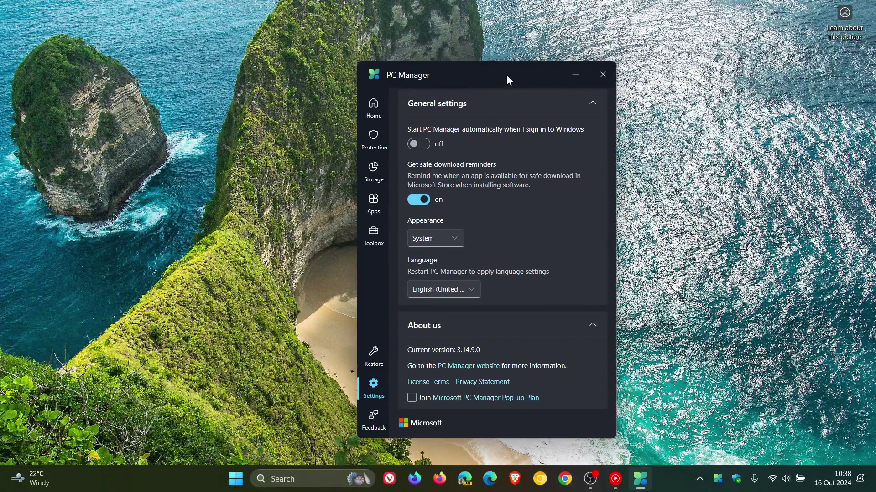
- Return to PC Manager's Home page showing 76% memory usage and 634MB temporary files
{"action": "left_click", "coordinate": [380, 111]}
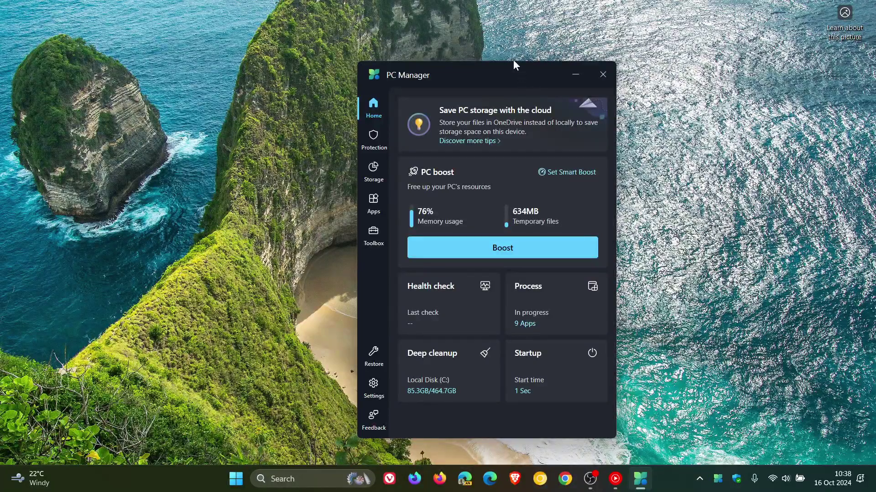
- Browse the Protection, Storage, Apps and Toolbox pages in PC Manager
{"action": "left_click", "coordinate": [374, 139]}
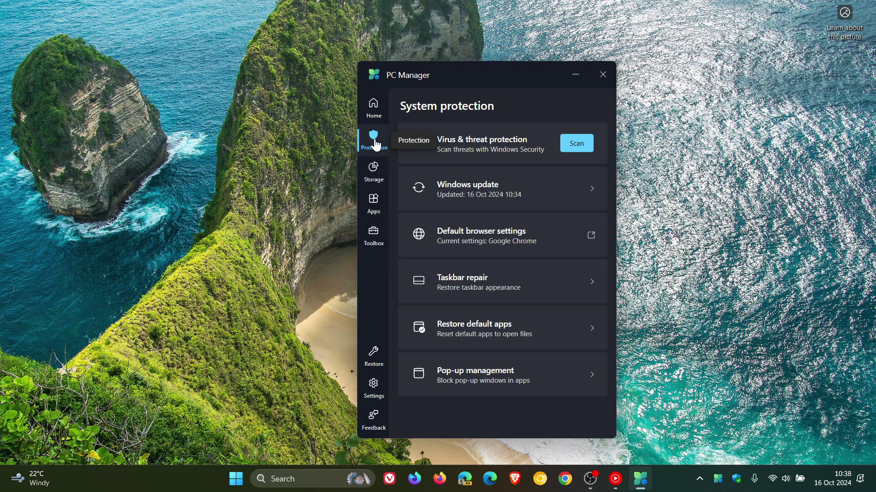
{"action": "left_click", "coordinate": [375, 175]}
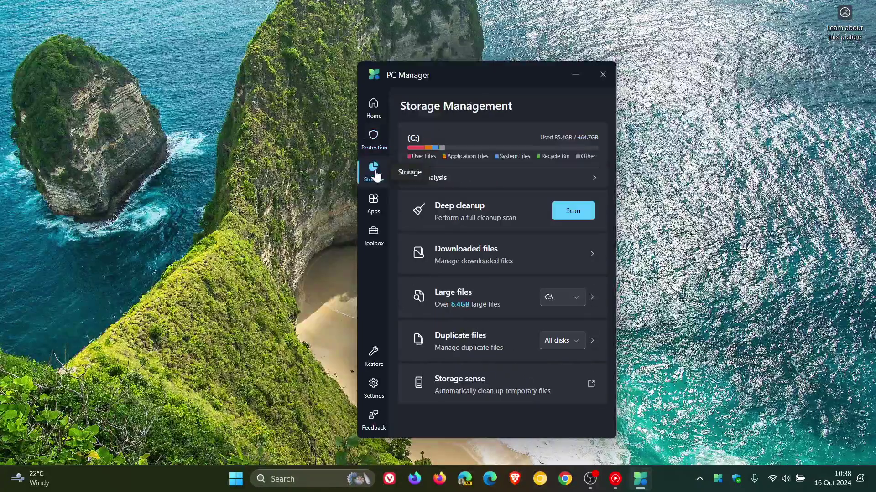
{"action": "left_click", "coordinate": [373, 202]}
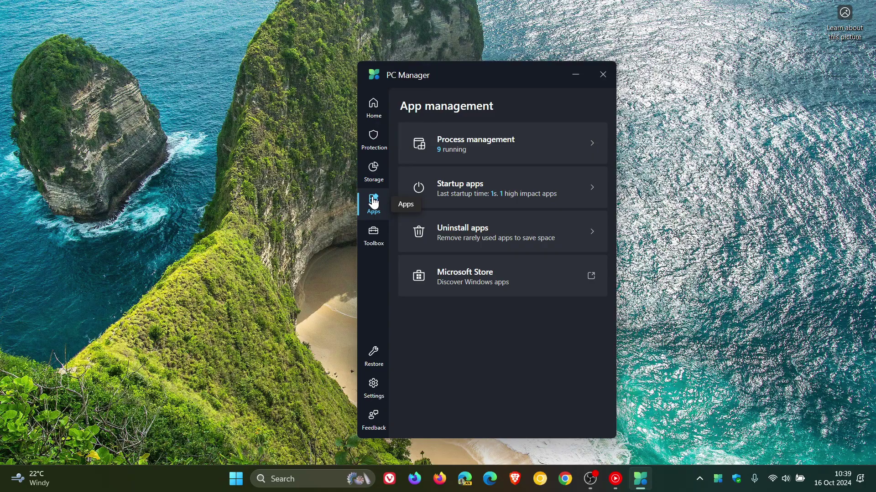
{"action": "left_click", "coordinate": [374, 237]}
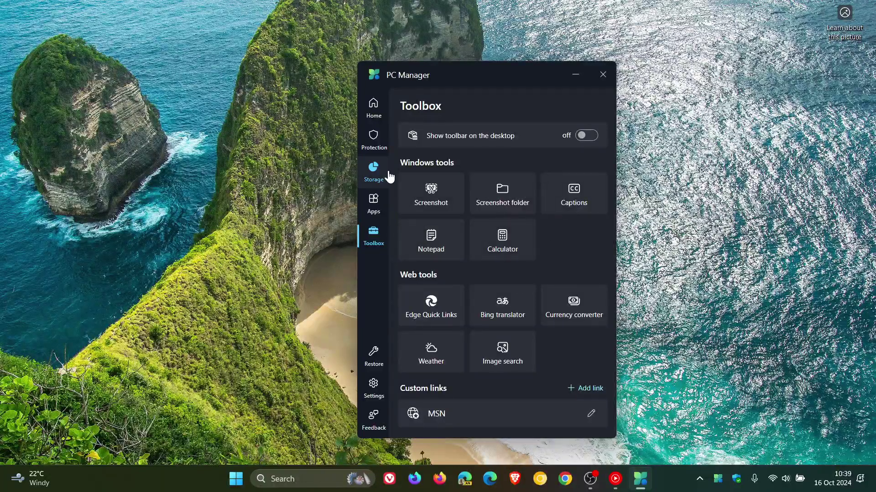
- Go back to Home, move the window right, and close PC Manager
{"action": "left_click", "coordinate": [373, 121]}
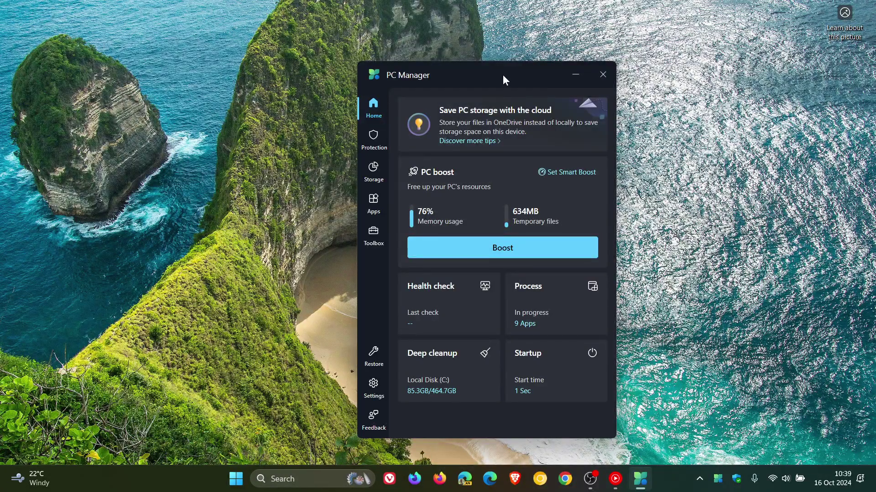
{"action": "left_click_drag", "start_coordinate": [502, 75], "coordinate": [755, 85]}
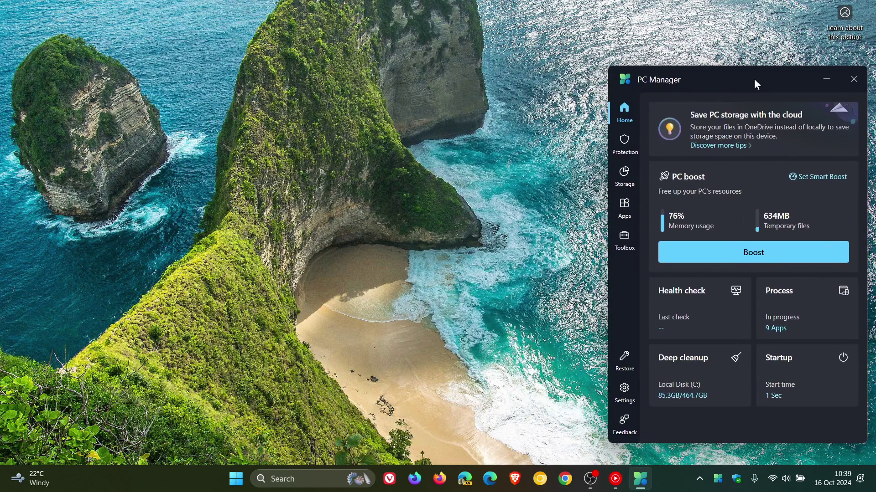
{"action": "left_click", "coordinate": [852, 81]}
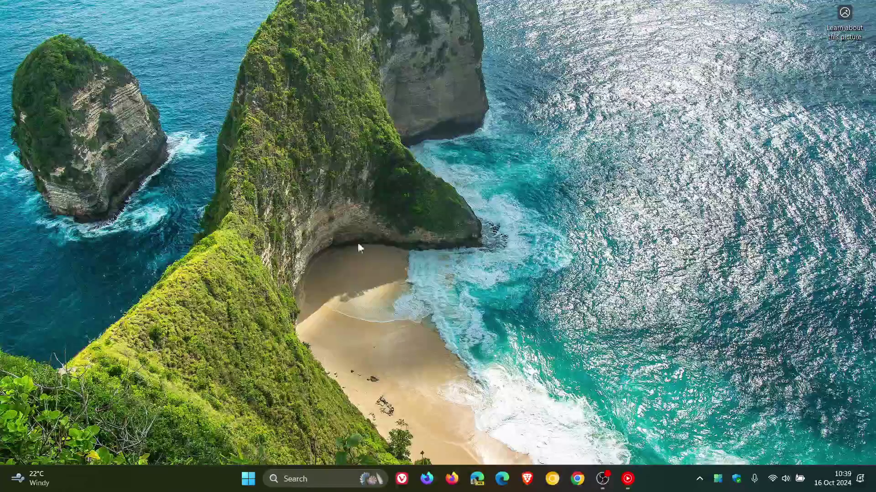